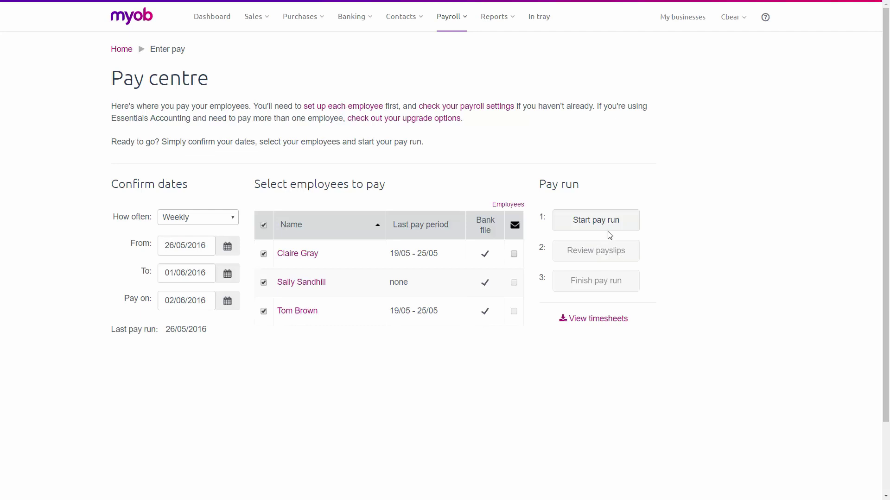
# Start the weekly pay run, move to the third employee, and set his Normal hours to 0.
pyautogui.click(624, 227)
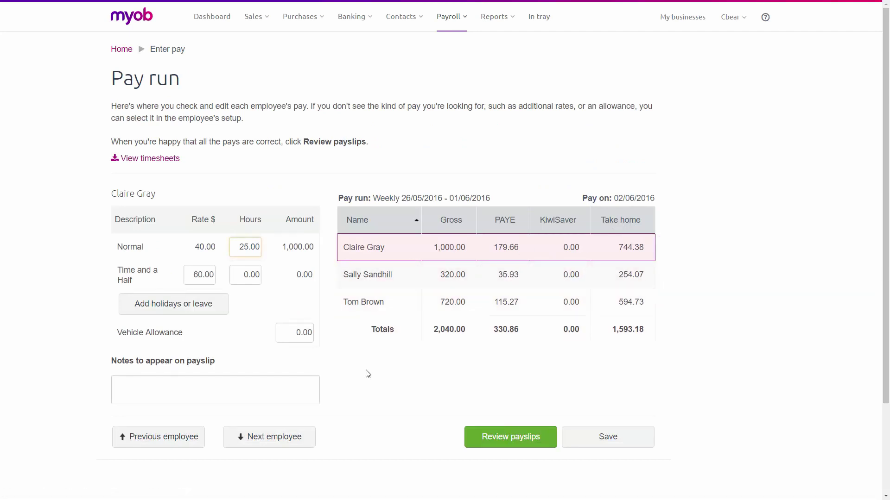
pyautogui.click(306, 438)
pyautogui.click(305, 438)
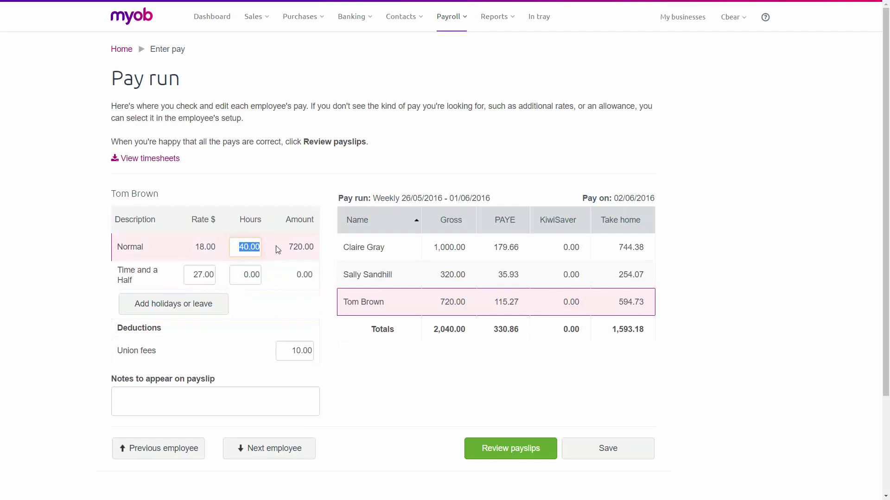
pyautogui.write('0')
pyautogui.press('Tab')
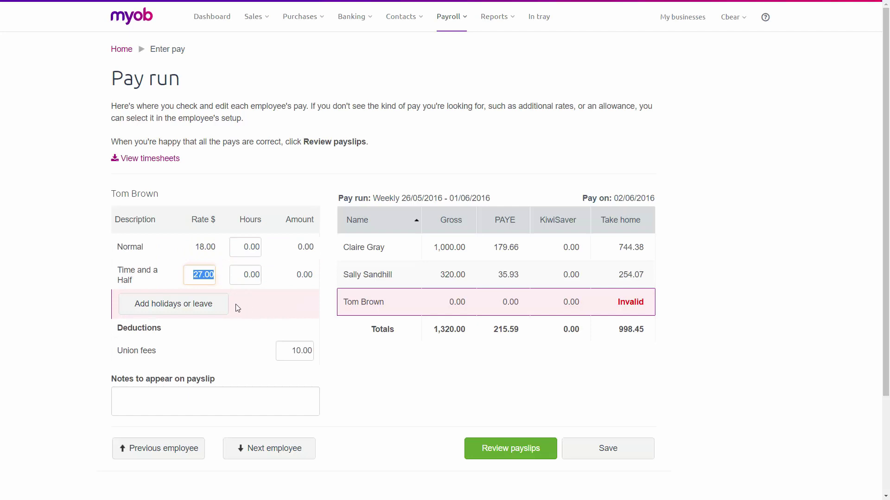
pyautogui.click(219, 308)
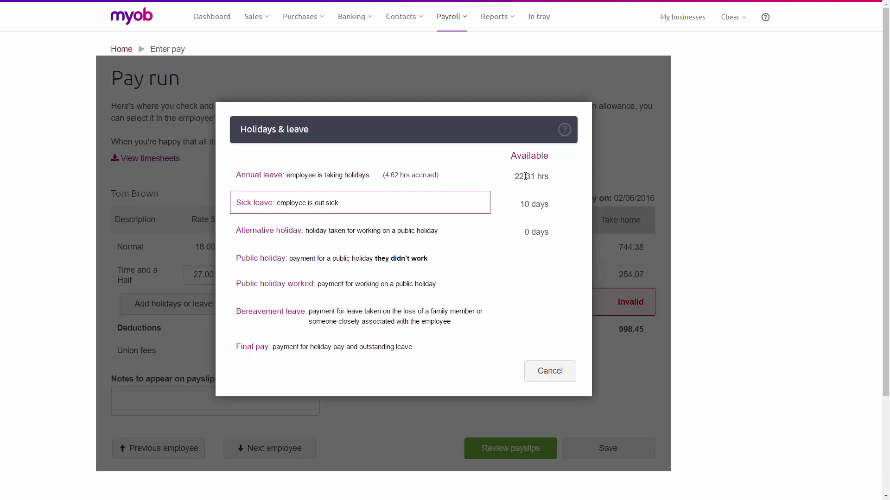
# Add an Annual leave line for the third employee, keeping 40 normal hours per week.
pyautogui.click(264, 180)
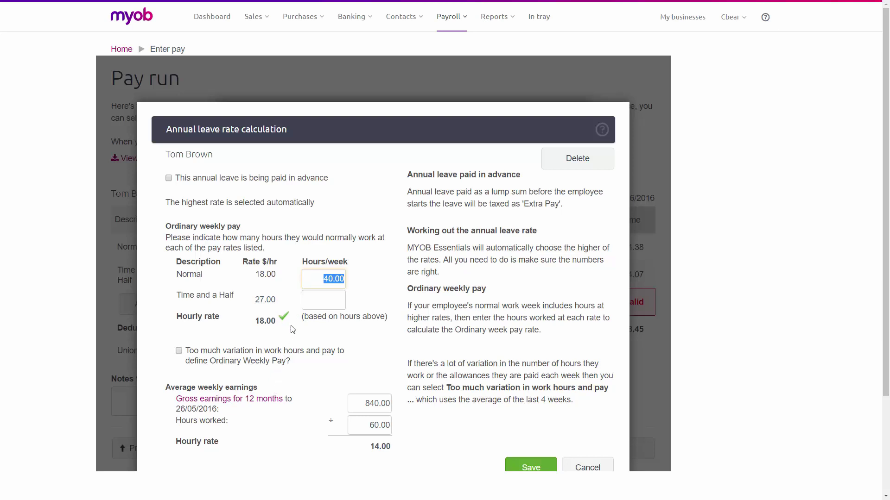
pyautogui.click(532, 467)
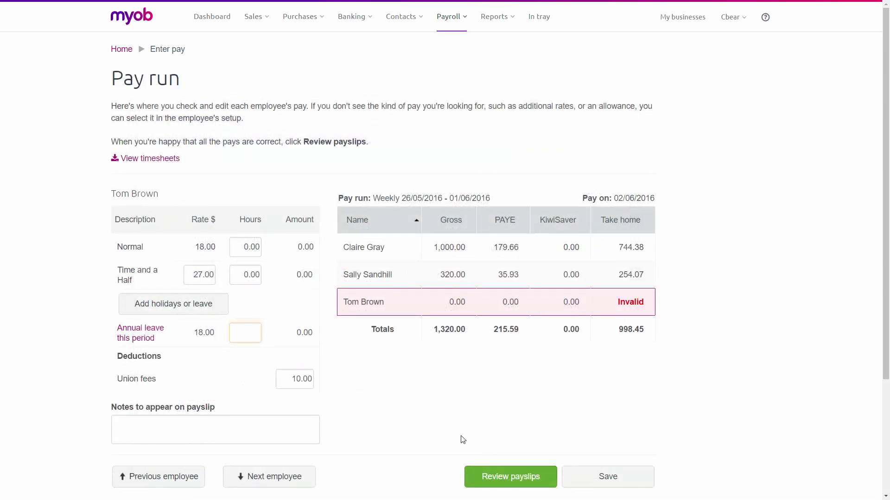
# Add a public holiday of 16 hours over 2 days to the third employee's pay.
pyautogui.click(180, 305)
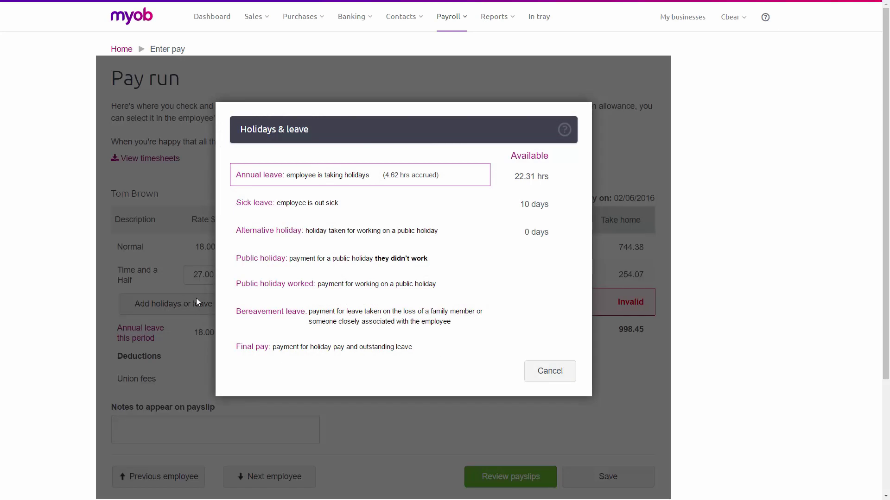
pyautogui.click(258, 259)
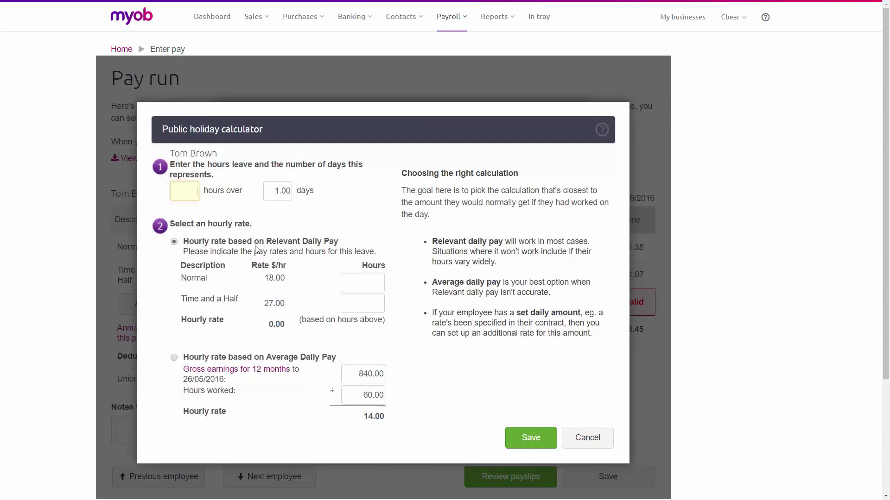
pyautogui.write('16')
pyautogui.press('Tab')
pyautogui.write('2')
pyautogui.press('Tab')
pyautogui.click(531, 442)
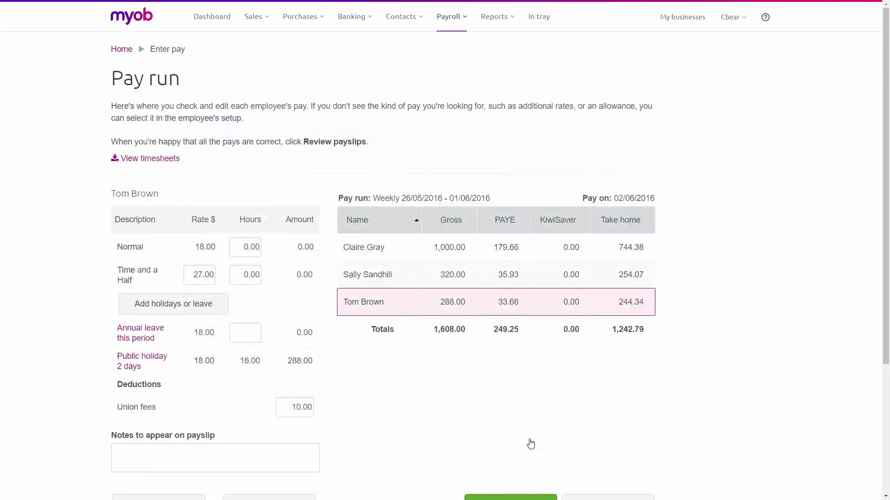
# Enter 24 hours of annual leave for the third employee.
pyautogui.click(251, 333)
pyautogui.write('24')
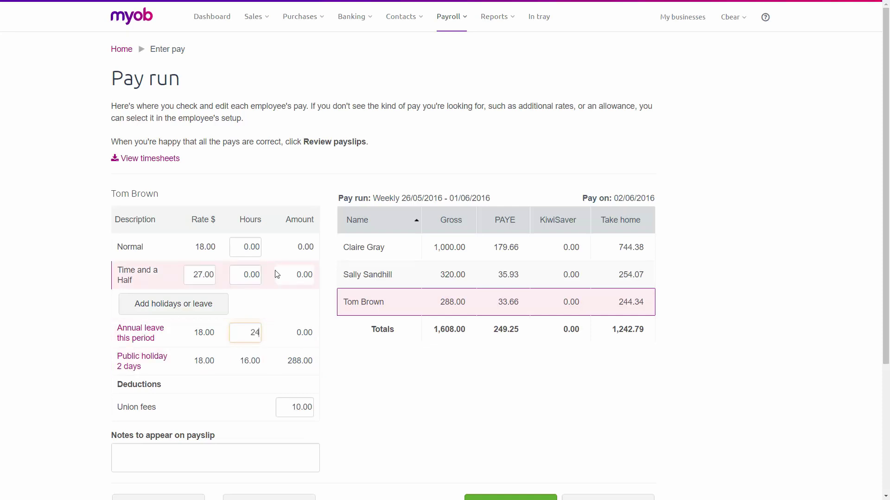
pyautogui.press('Tab')
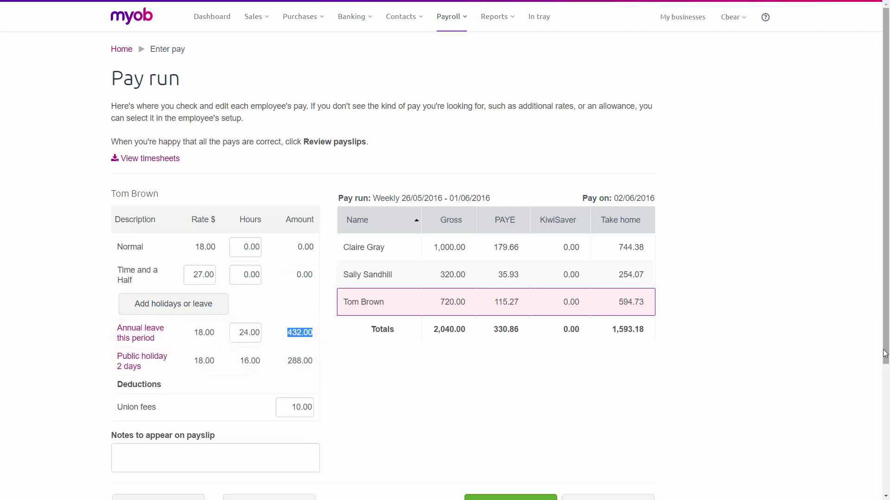
pyautogui.scroll(-2, 886, 354)
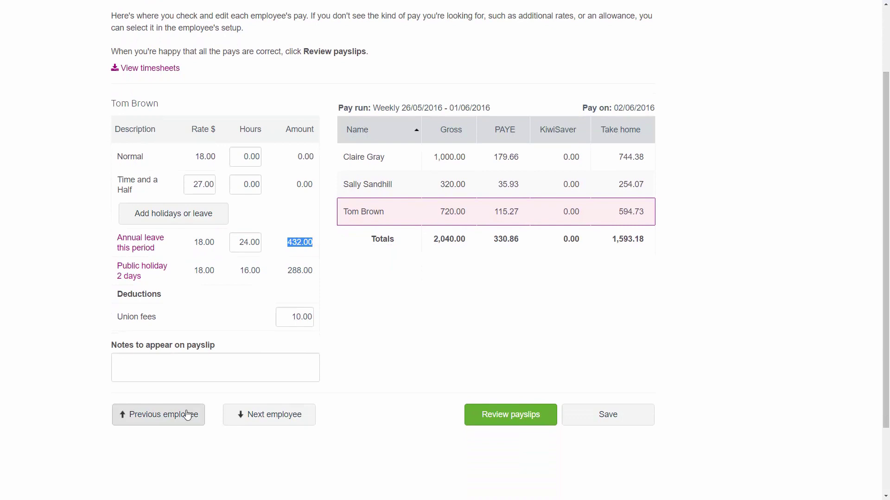
# Go back to the first employee and set her Normal hours to 24.
pyautogui.click(168, 420)
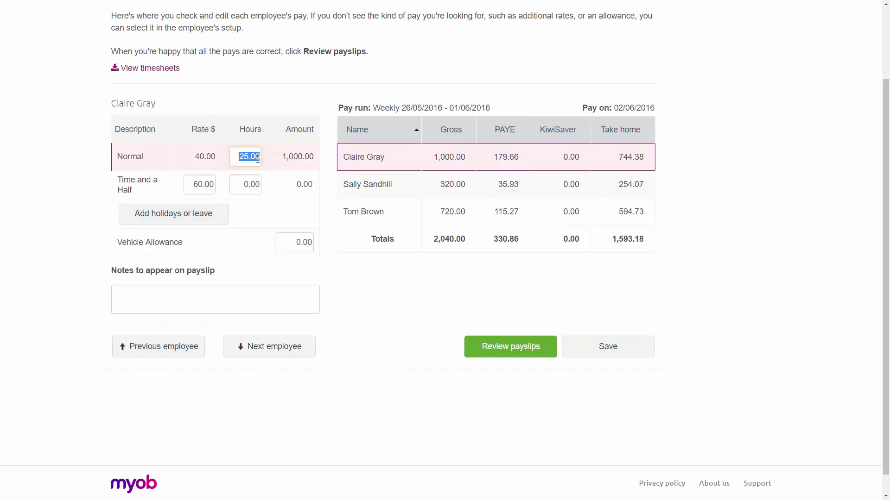
pyautogui.write('24')
pyautogui.press('Tab')
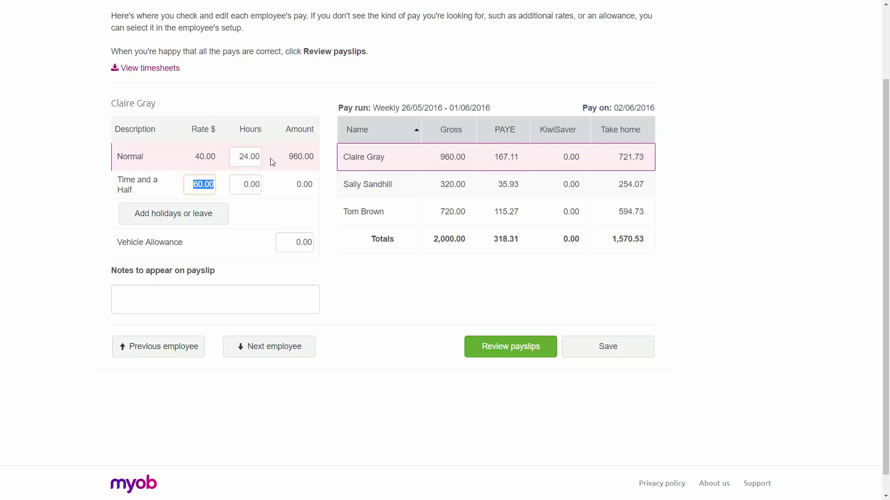
# Add a Public holiday worked entry of 16 hours over 2 days at 60.00.
pyautogui.click(190, 224)
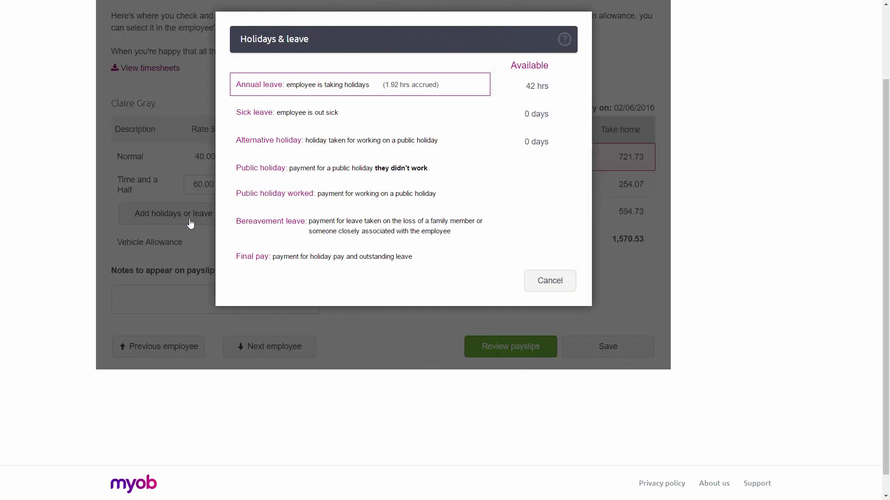
pyautogui.click(277, 197)
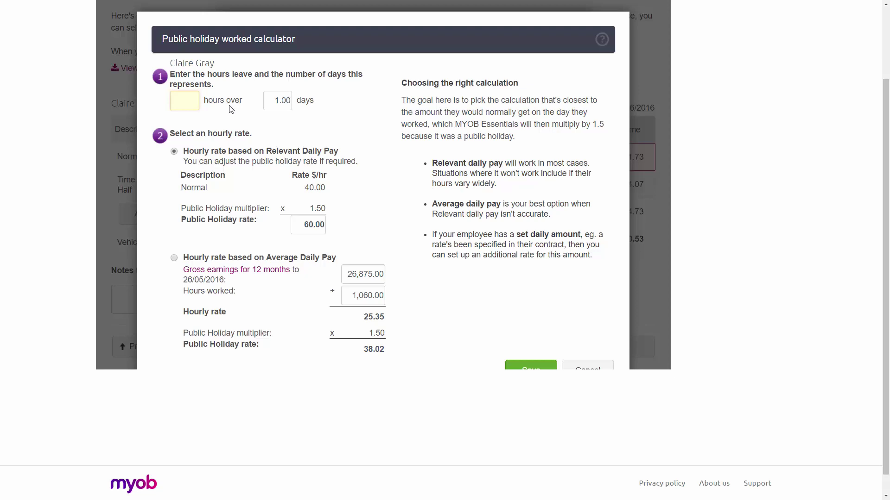
pyautogui.write('16')
pyautogui.press('Tab')
pyautogui.write('2')
pyautogui.press('Tab')
pyautogui.press('Tab')
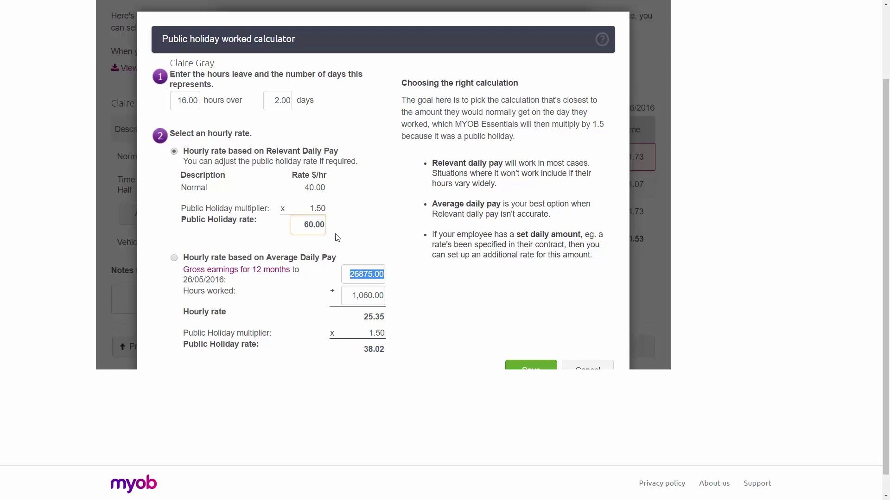
pyautogui.press('Tab')
pyautogui.press('Tab')
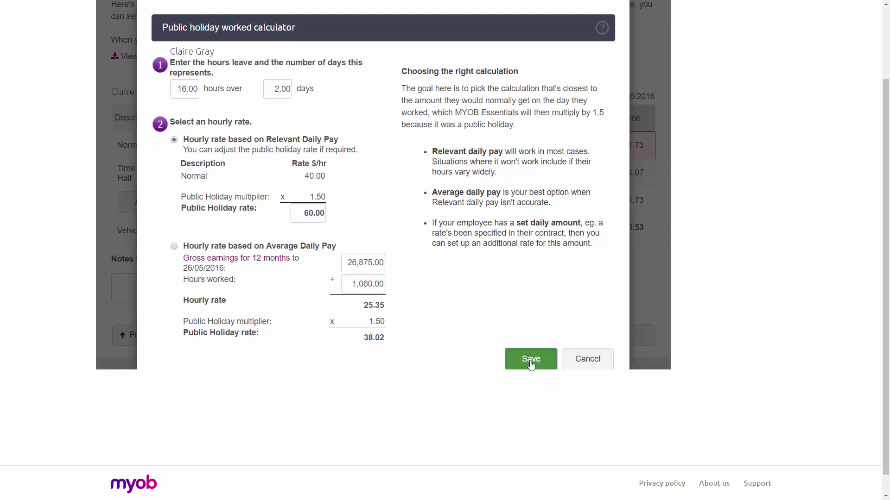
pyautogui.click(531, 362)
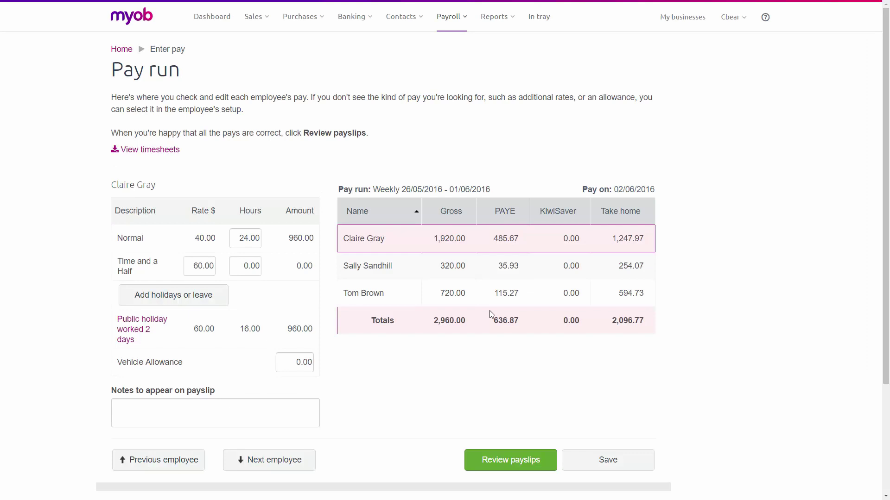
# Move to the second employee and set her Normal hours to 0.
pyautogui.click(296, 461)
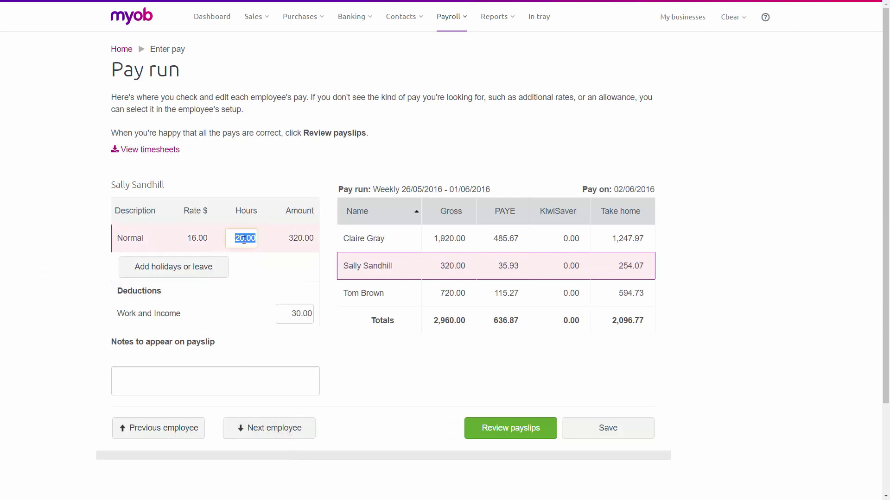
pyautogui.write('0')
pyautogui.press('Tab')
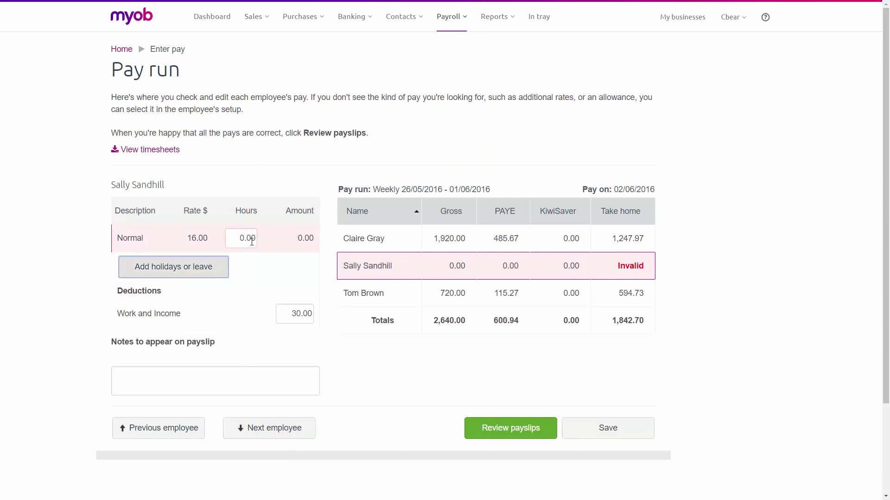
# Add a 1-day public holiday of 5 hours to the second employee's pay.
pyautogui.click(182, 276)
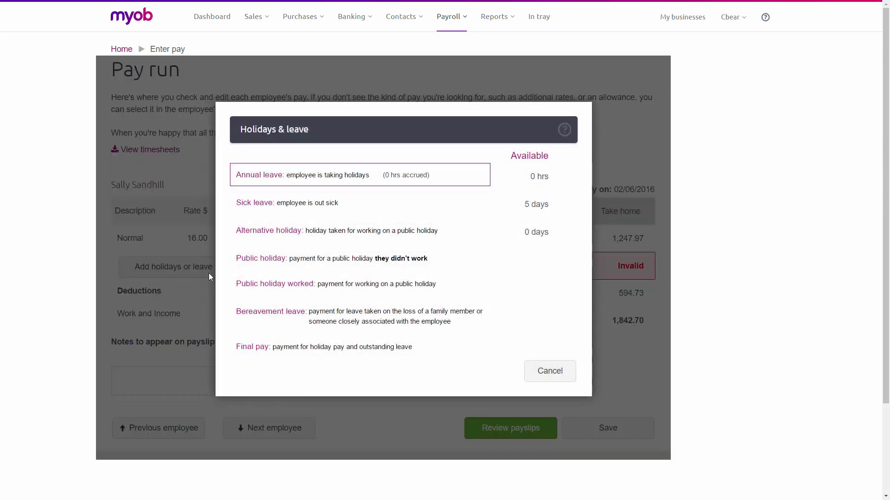
pyautogui.click(259, 262)
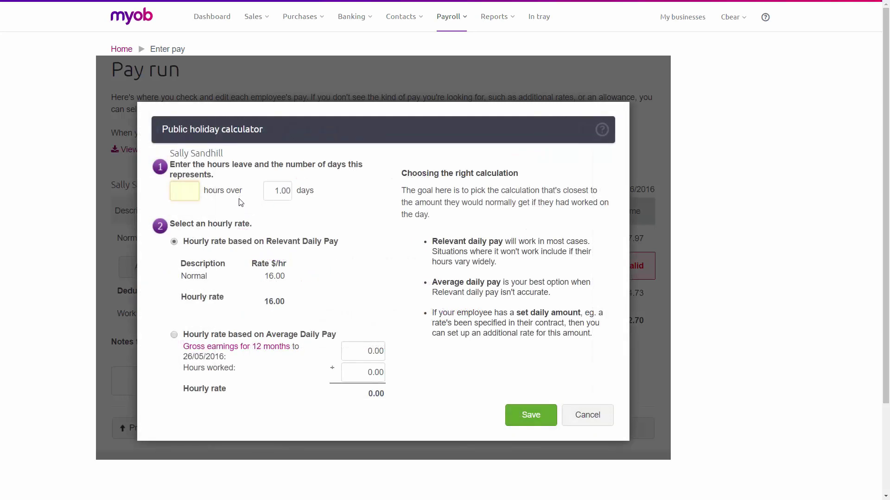
pyautogui.write('5')
pyautogui.press('Tab')
pyautogui.click(531, 415)
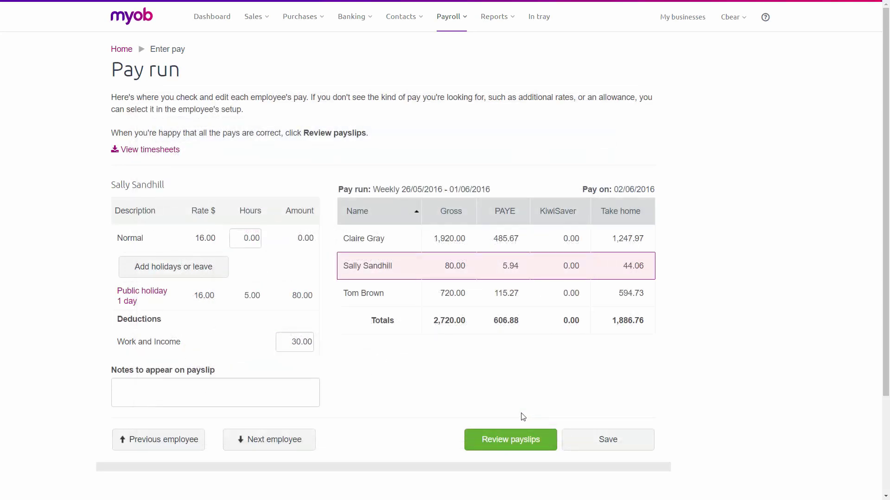
# Add 15 hours of annual leave for the second employee and save the pay run.
pyautogui.click(203, 268)
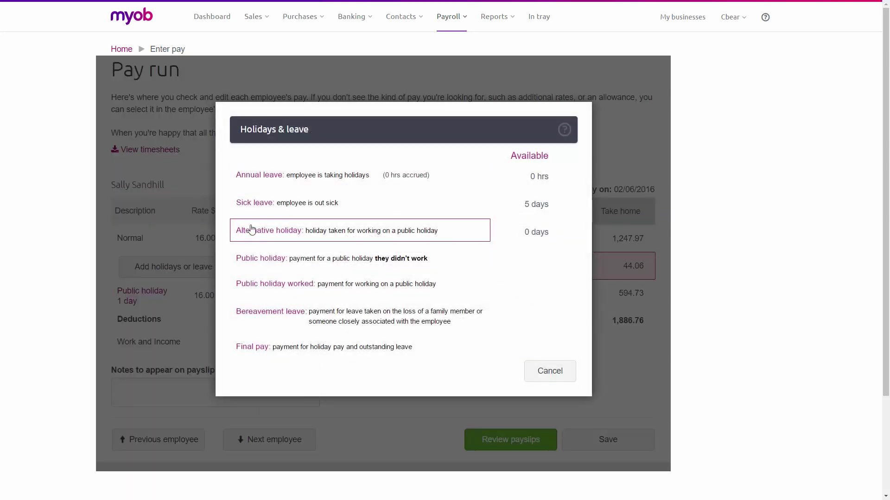
pyautogui.click(263, 178)
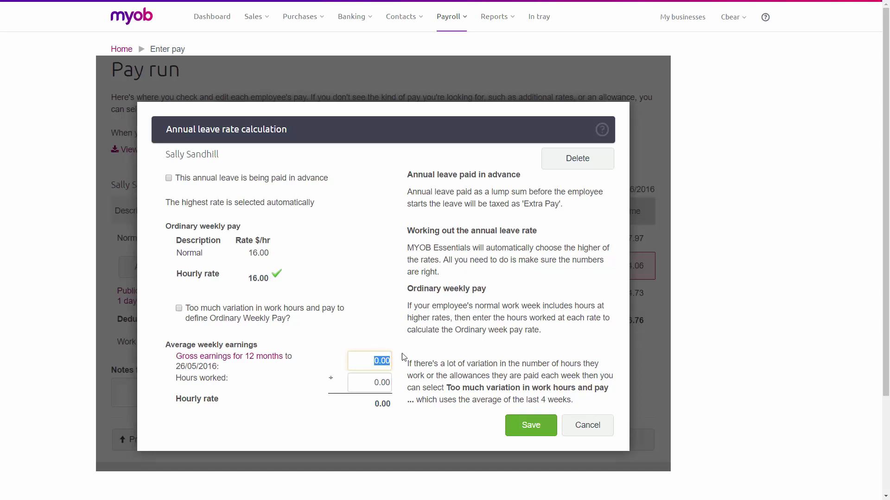
pyautogui.click(532, 427)
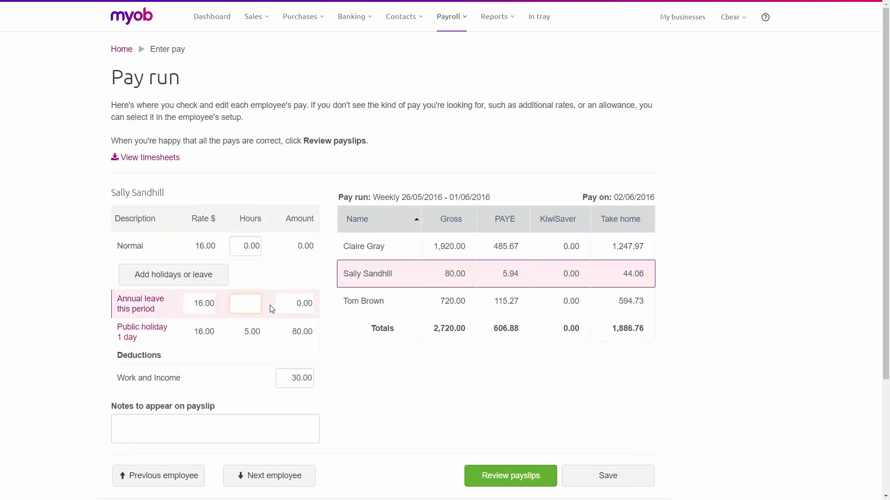
pyautogui.write('15')
pyautogui.press('Tab')
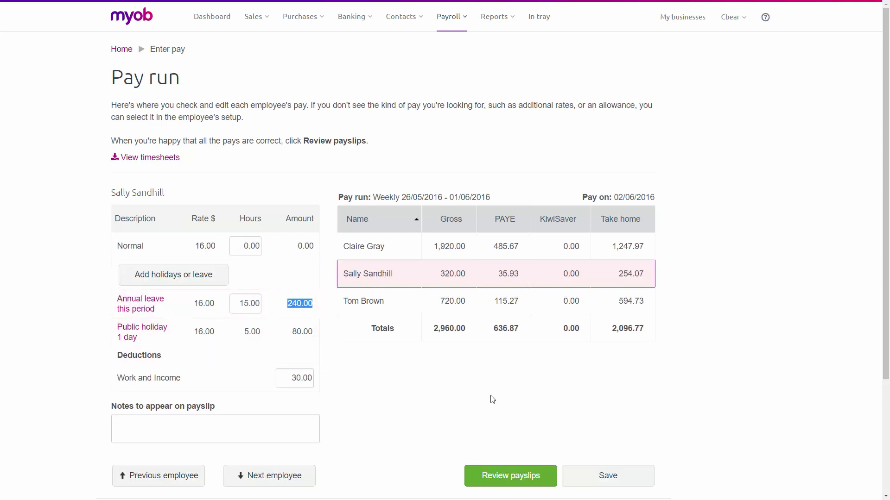
pyautogui.click(616, 483)
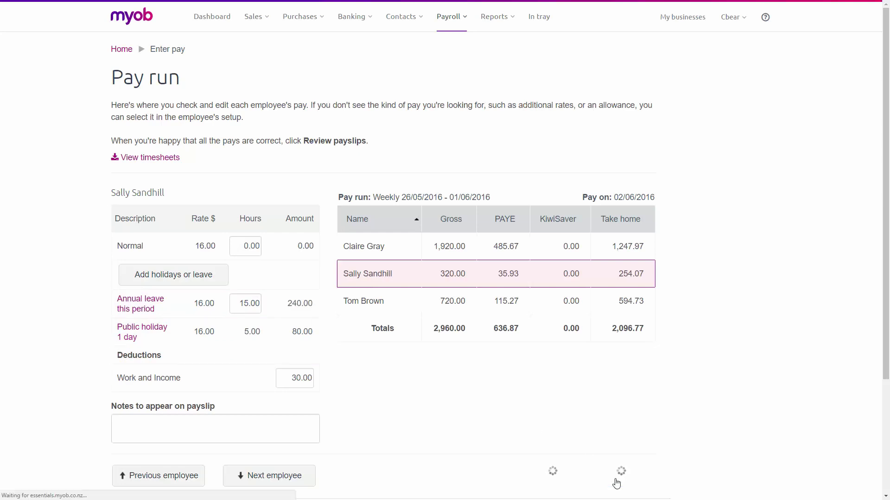